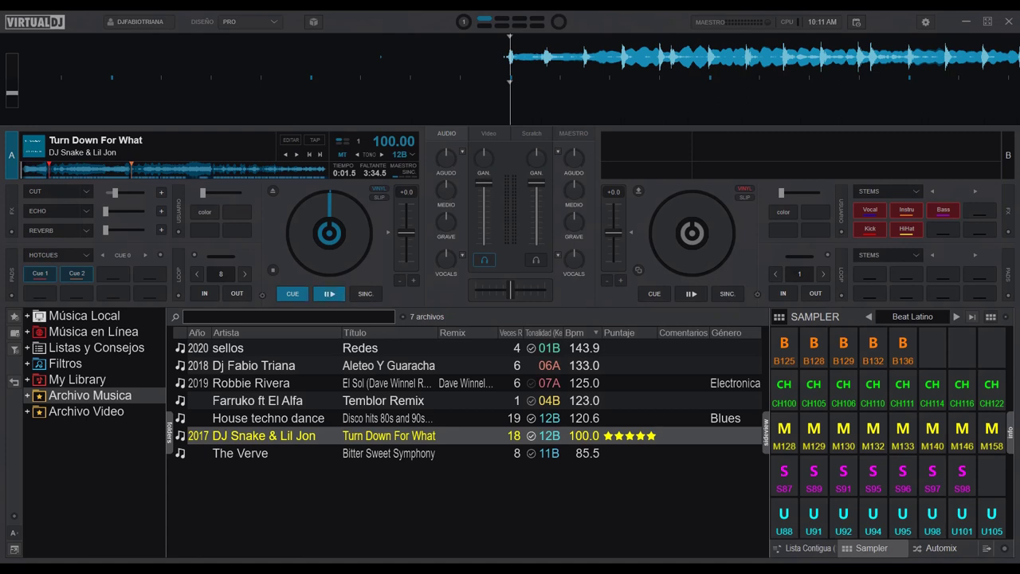
Set the hotcue pads of deck A to display the Cue number.
key("space")
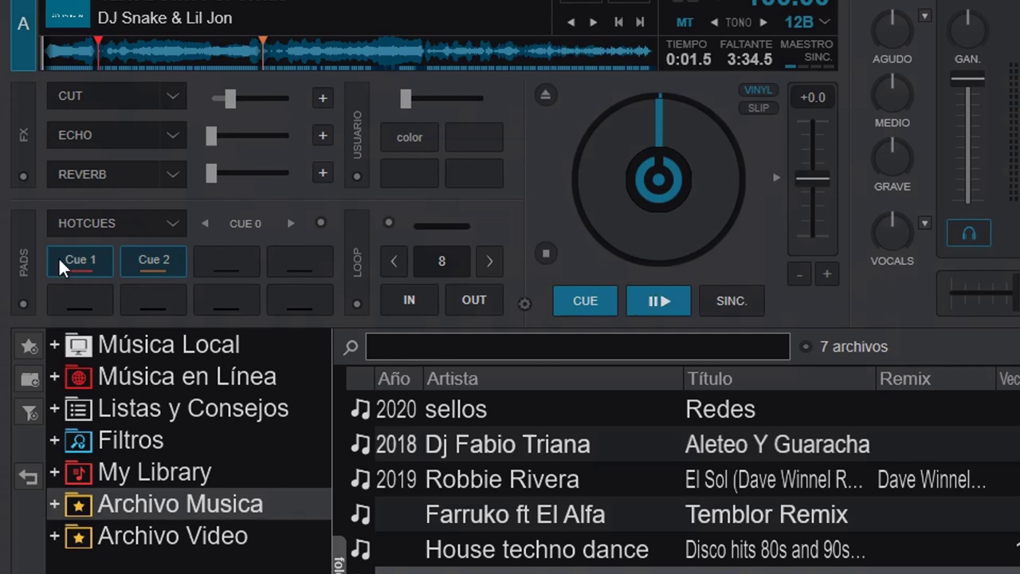
left_click(320, 223)
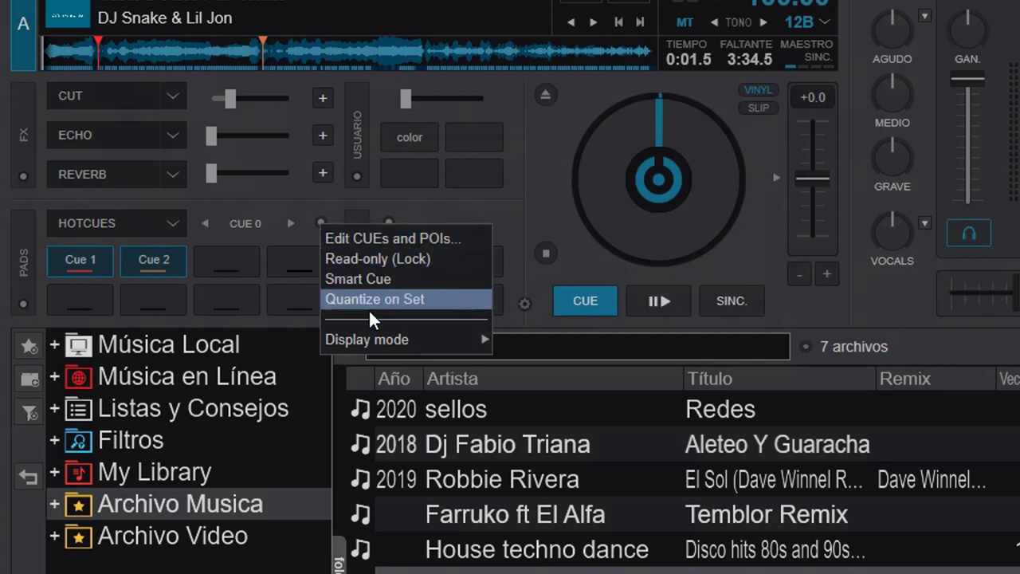
mouse_move(354, 339)
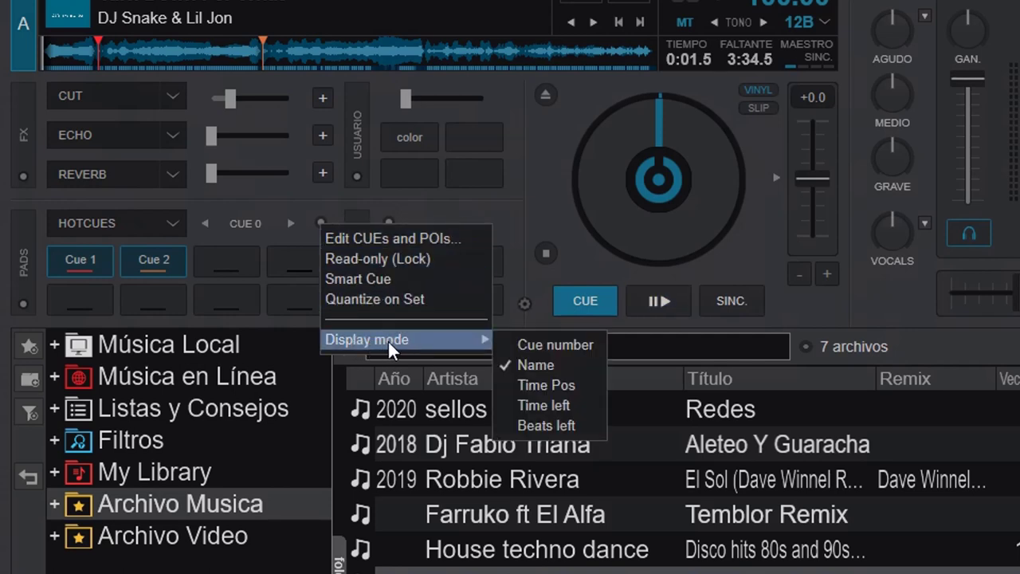
left_click(569, 345)
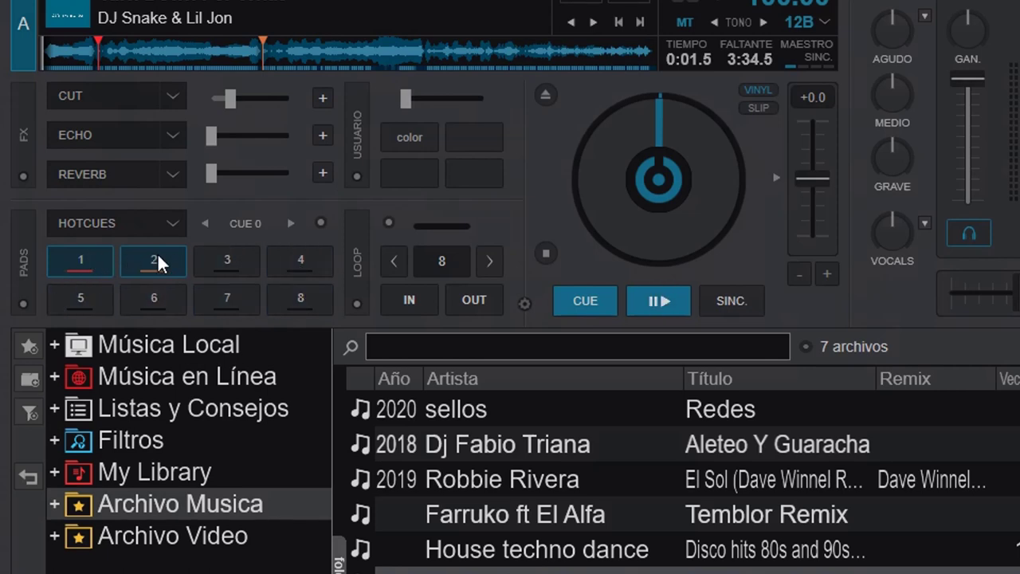
Switch deck A's hotcue pad display mode to Time Pos.
left_click(319, 221)
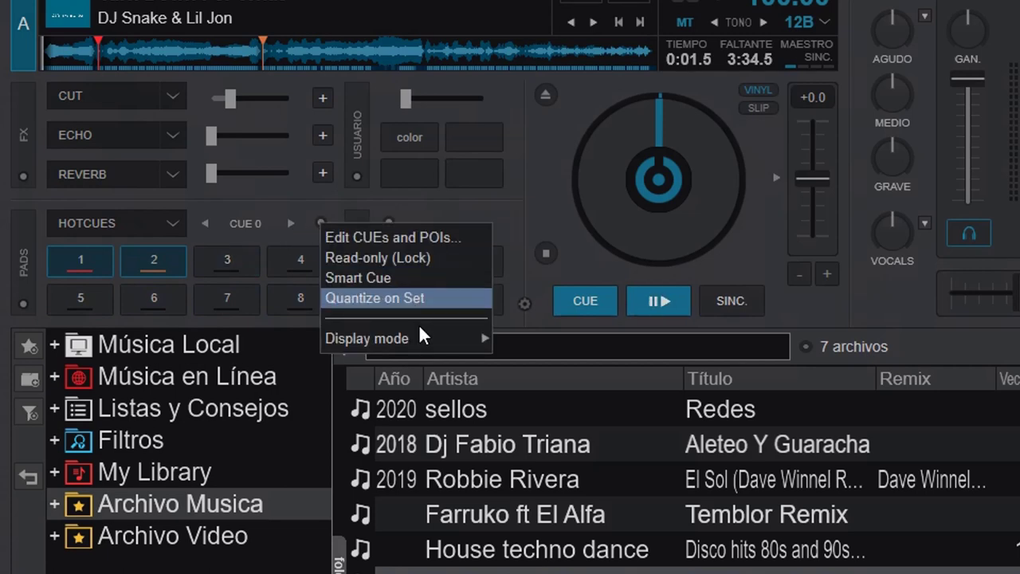
mouse_move(434, 336)
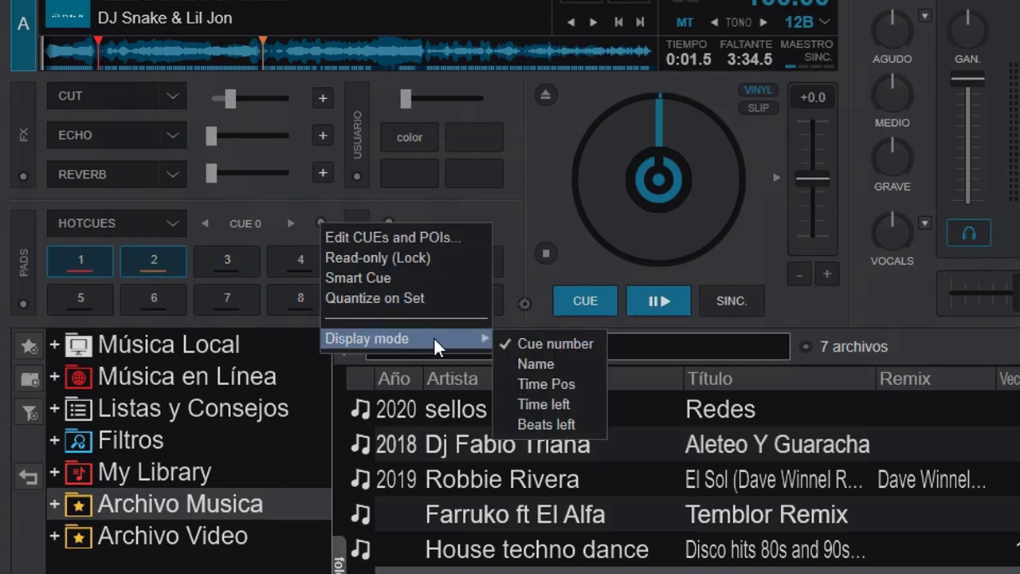
left_click(542, 381)
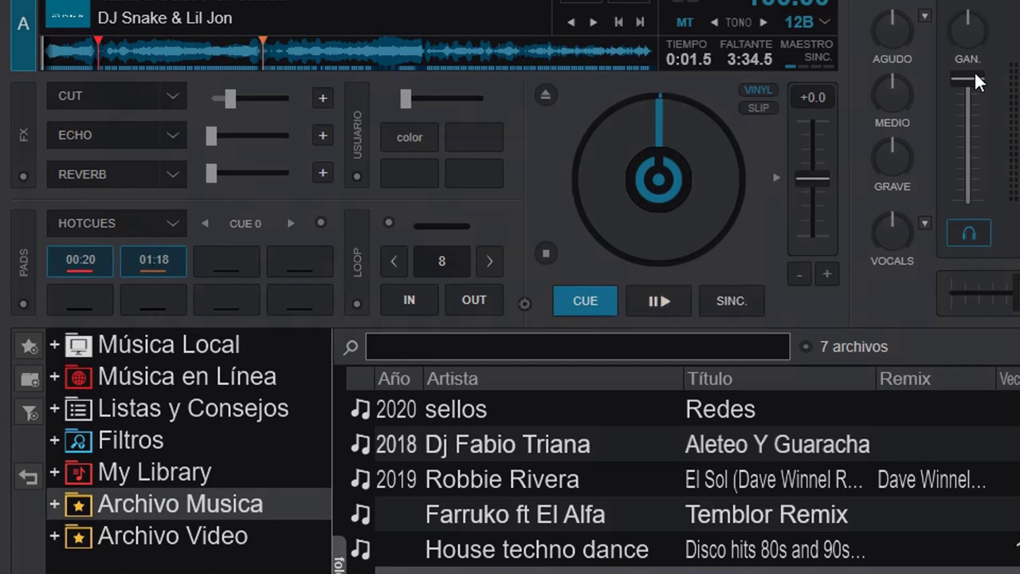
Lower deck A's volume fader to minimum, and play the track briefly before returning it to its cue point.
left_click_drag(974, 72, 977, 250)
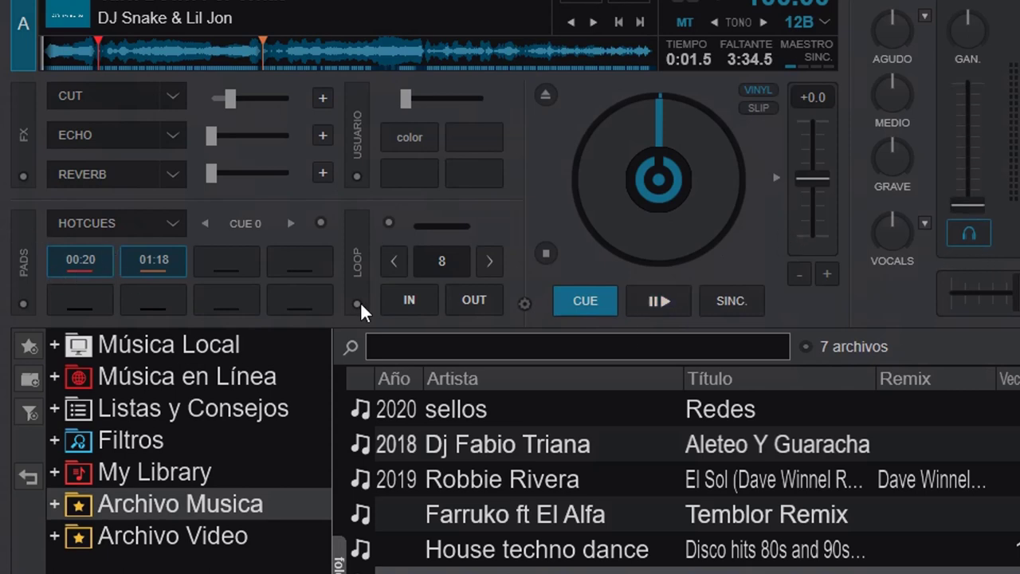
left_click(664, 296)
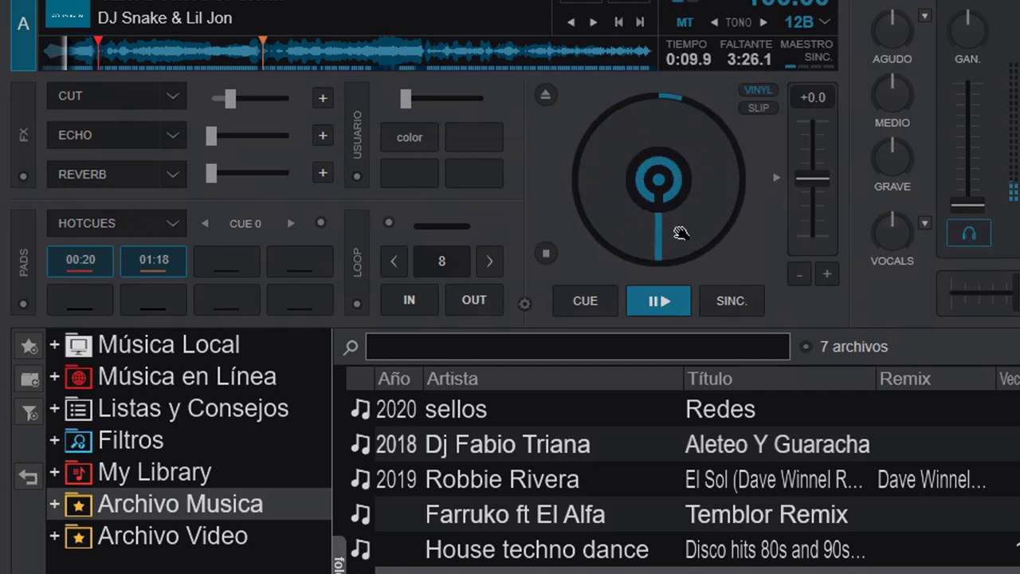
left_click(580, 296)
Change deck A's hotcue pad display mode to Time left.
left_click(320, 223)
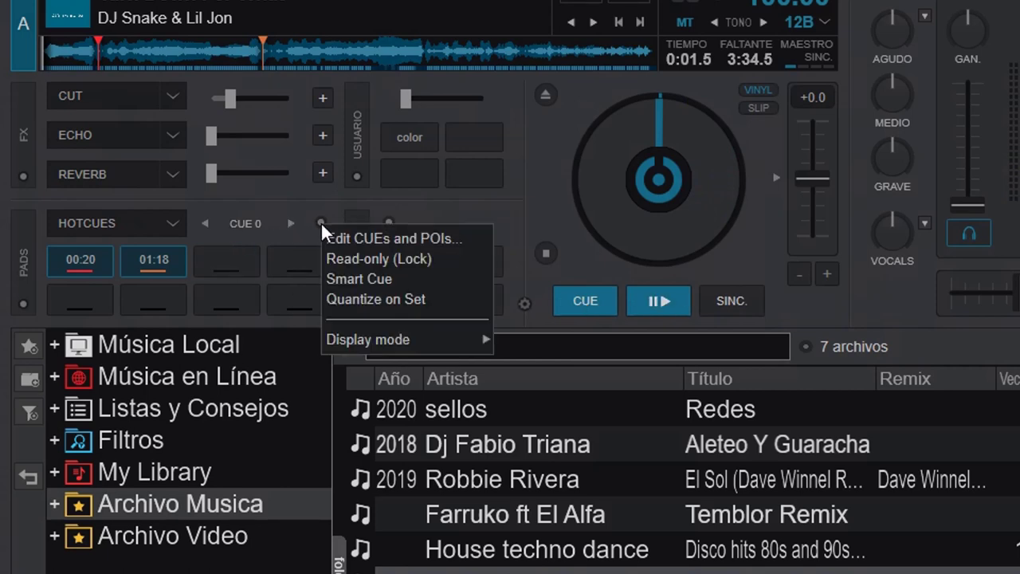
mouse_move(460, 337)
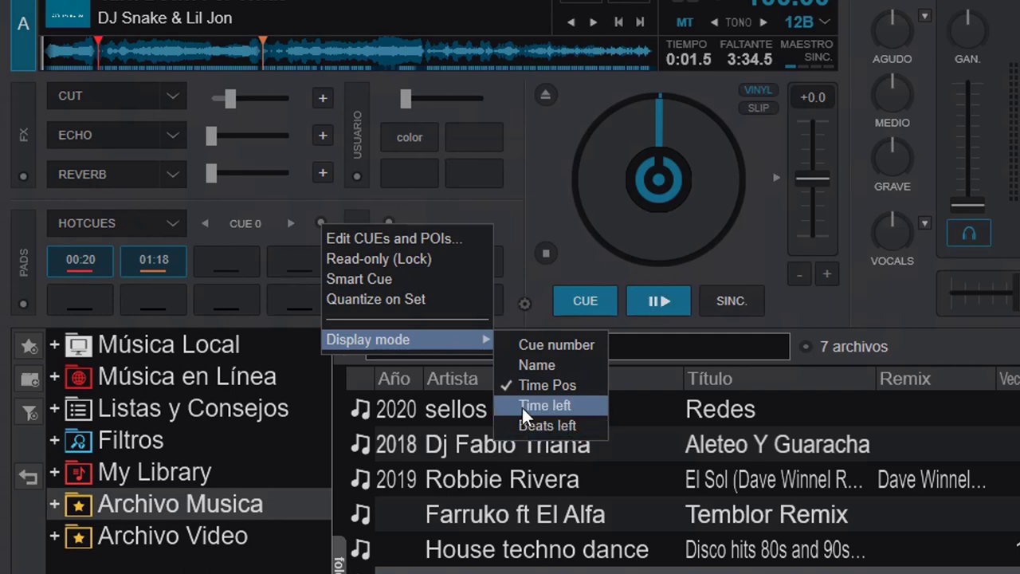
left_click(573, 406)
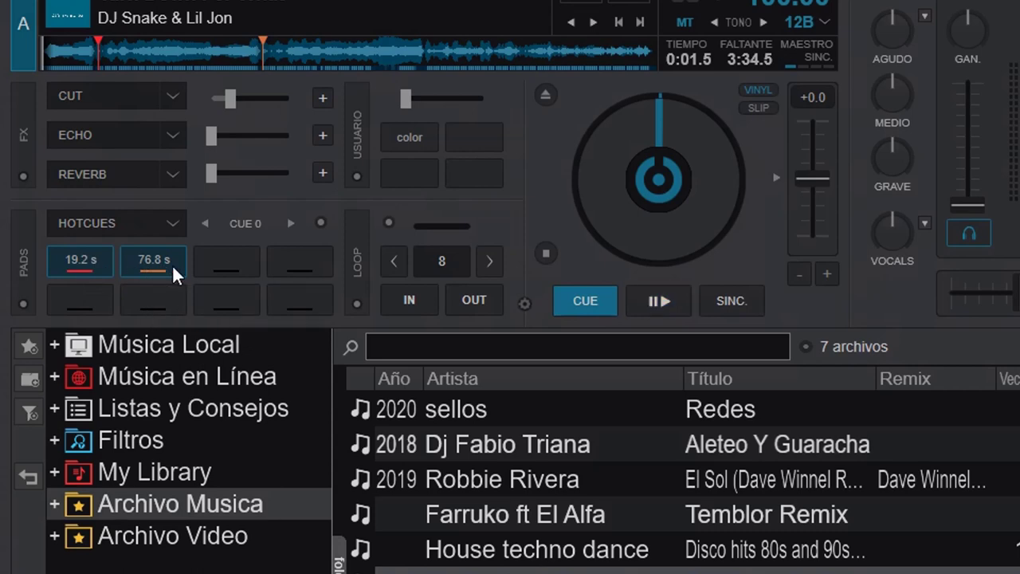
Play the track on deck A, jumping to hotcues 1, 2 and 1 again, and return to the cue point to check the pad countdowns.
left_click(663, 298)
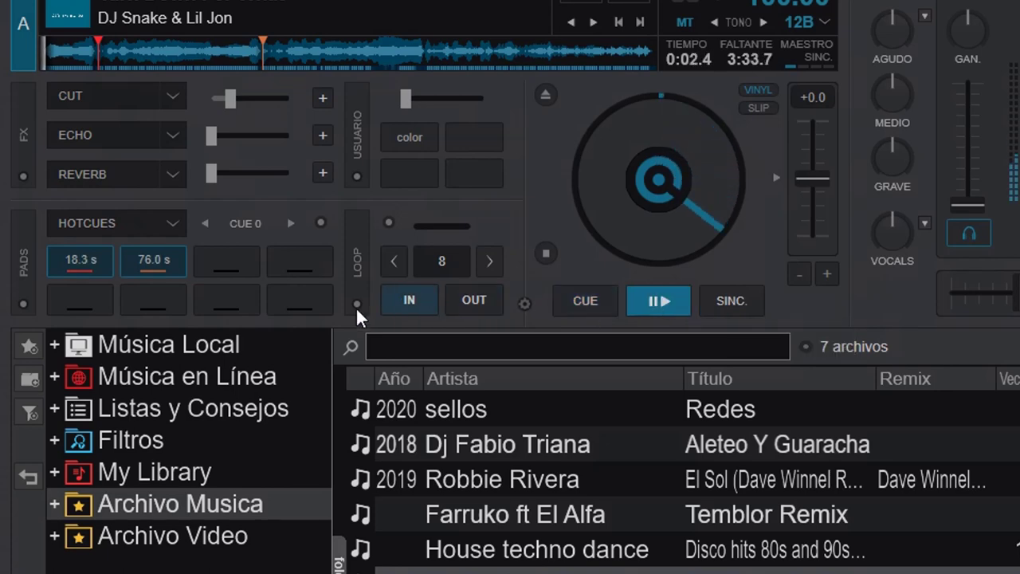
left_click(80, 256)
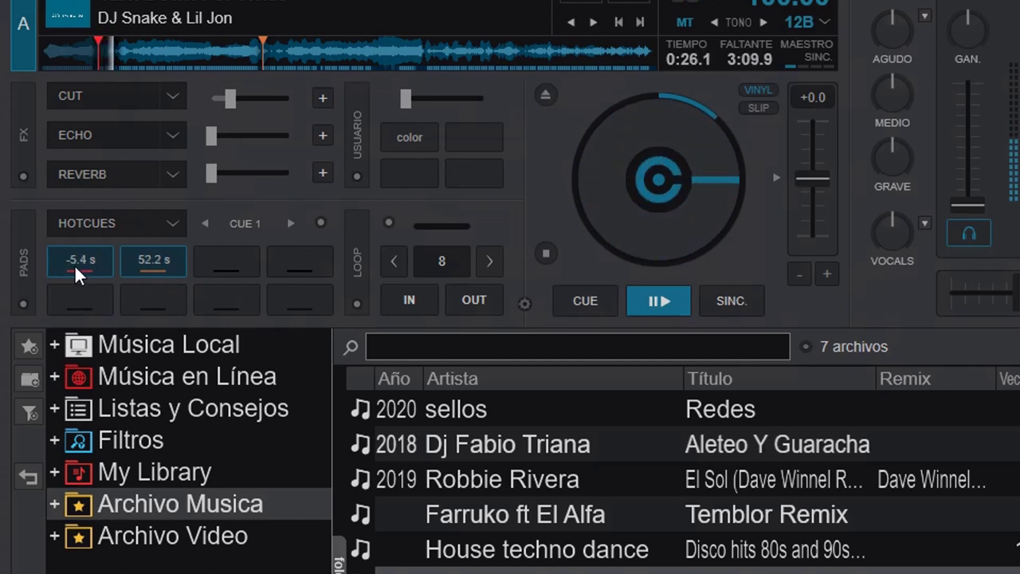
left_click(157, 260)
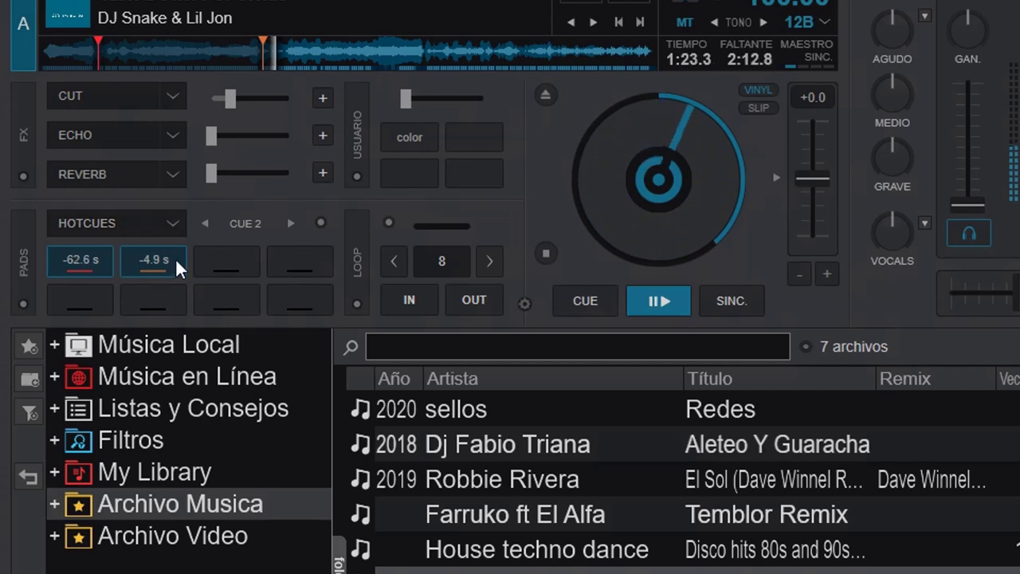
left_click(85, 262)
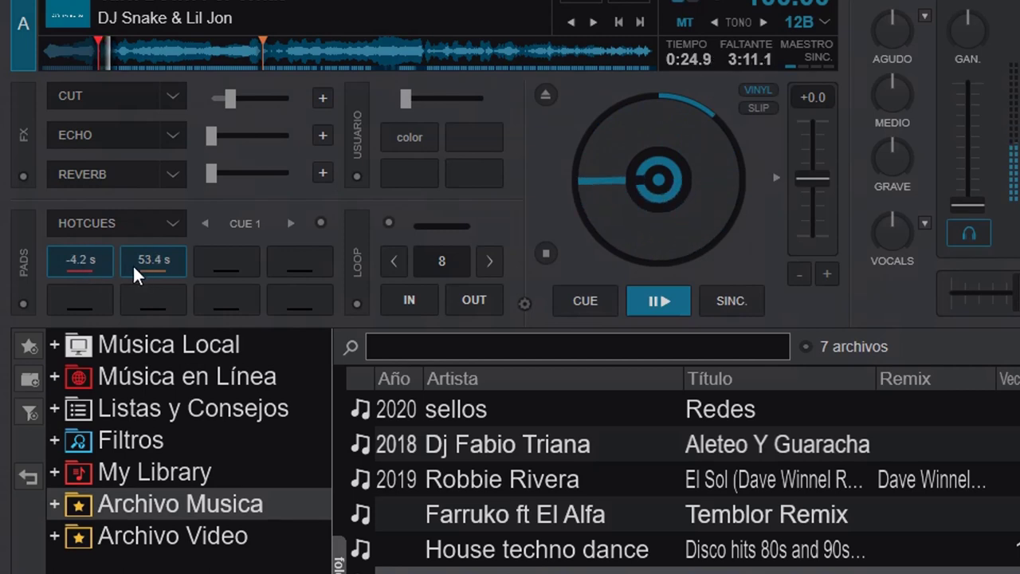
left_click(588, 301)
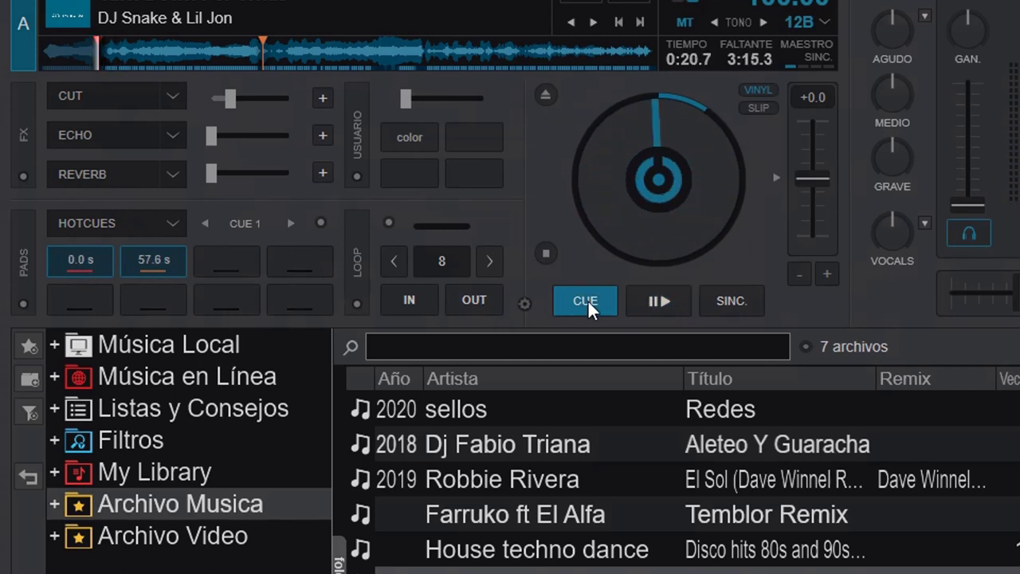
Stop deck A at the start of the track and play it briefly to check the time left on the pads.
left_click(546, 254)
left_click(547, 254)
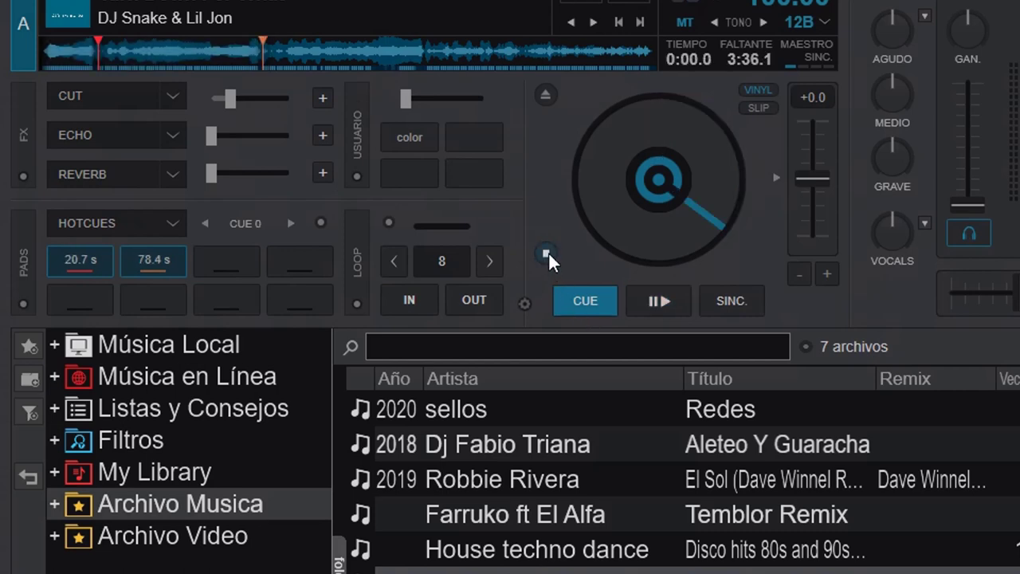
left_click(655, 301)
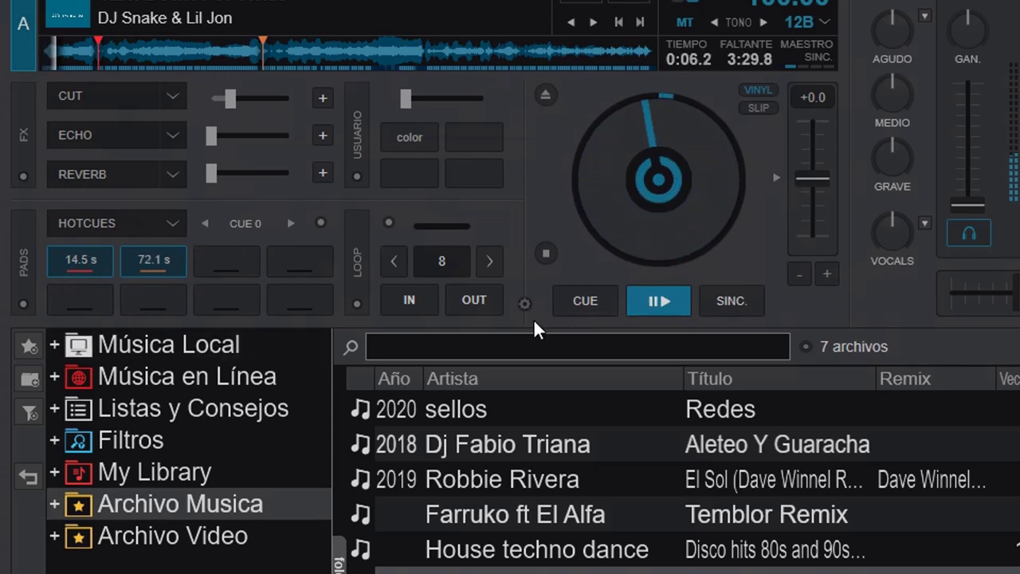
left_click(594, 303)
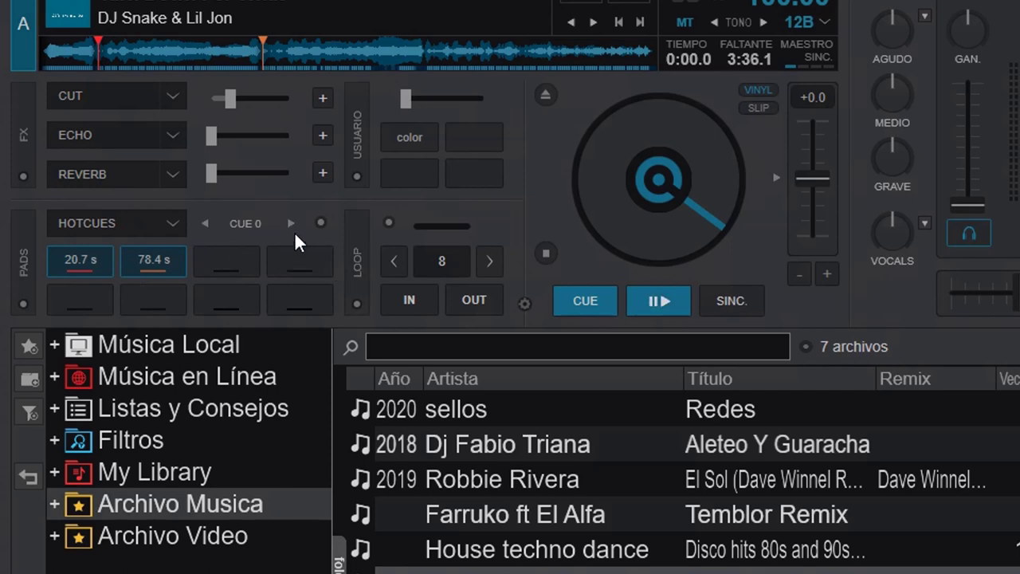
Set deck A's hotcue pad display mode to Beats left.
left_click(320, 223)
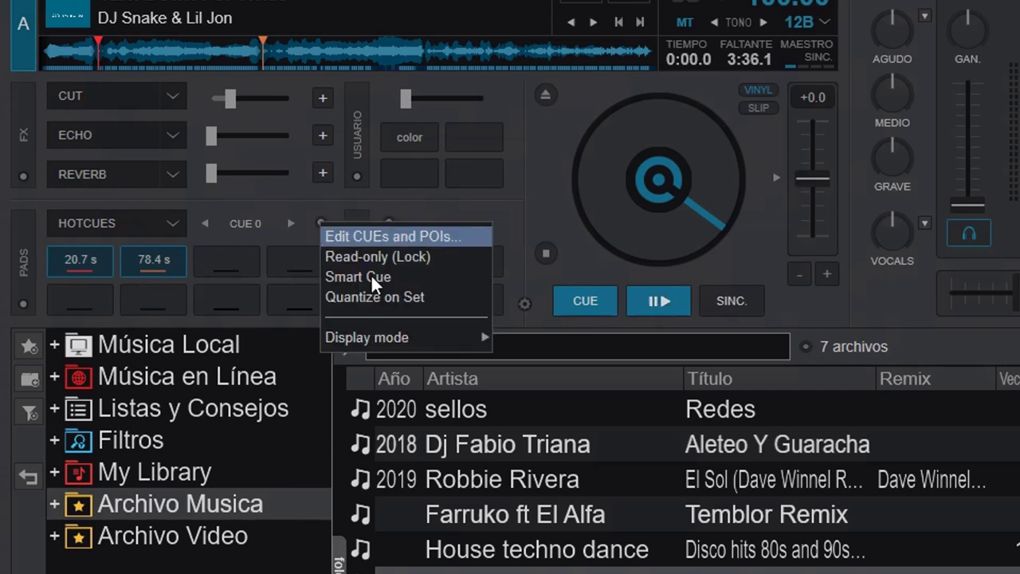
mouse_move(437, 333)
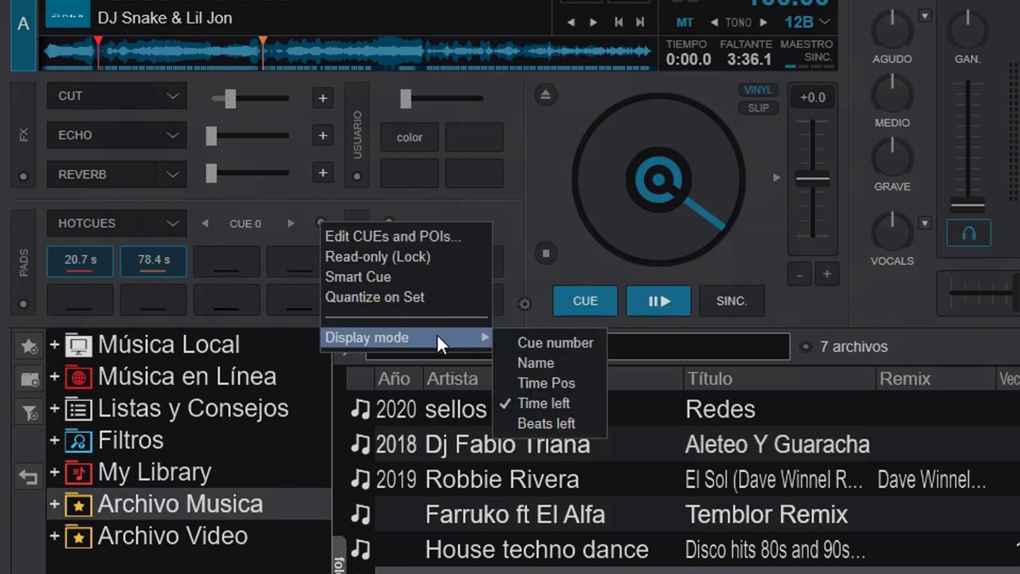
left_click(547, 424)
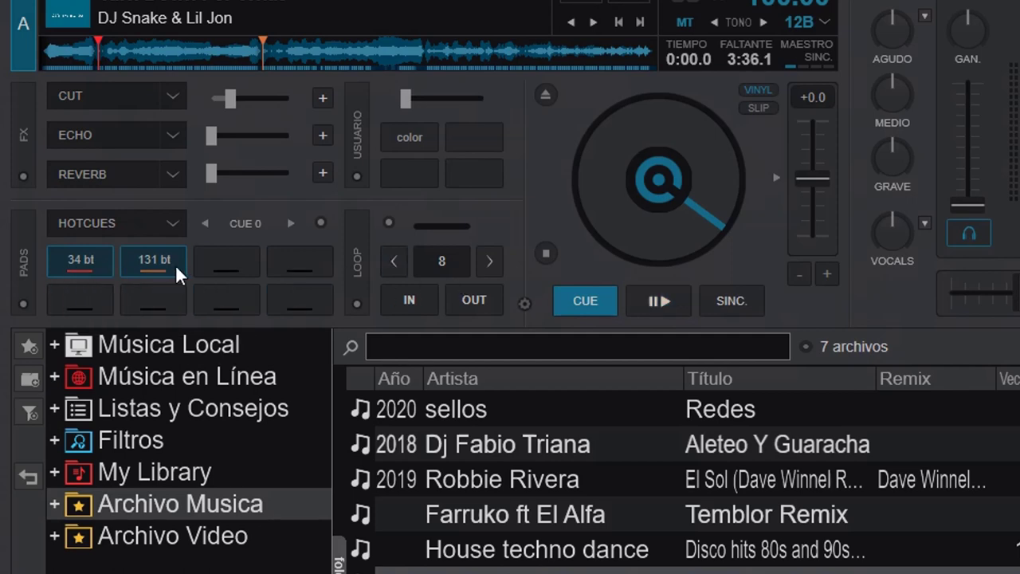
Play deck A while jumping between hotcues 1 and 2 to check the beat countdowns, and stop back at the track start.
left_click(655, 300)
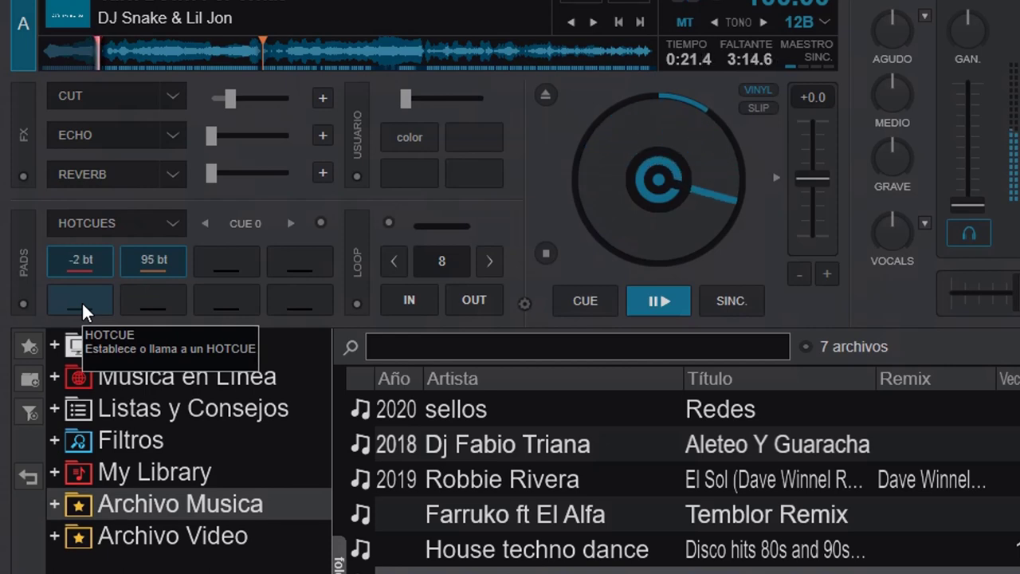
left_click(77, 259)
left_click(154, 259)
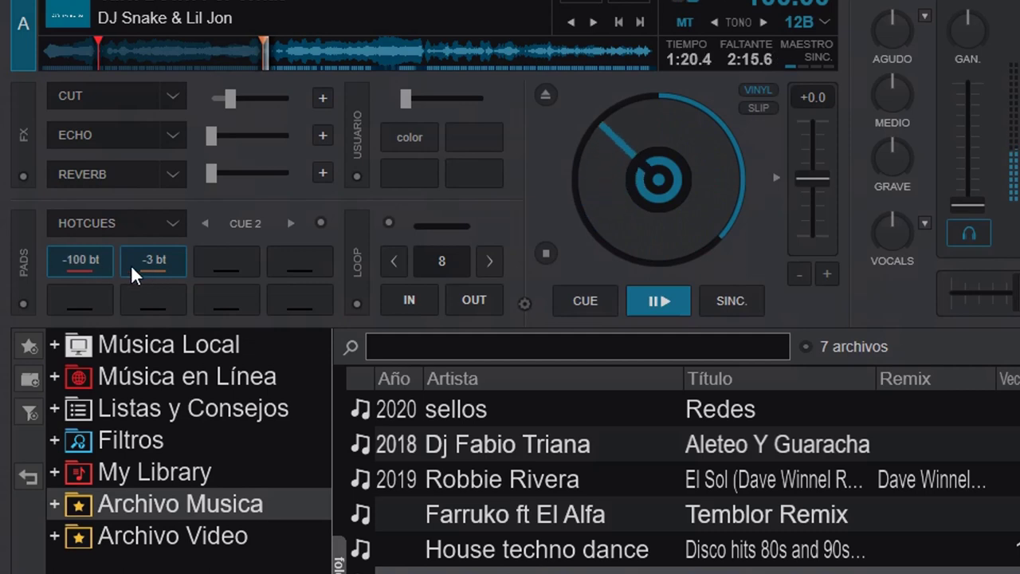
left_click(80, 260)
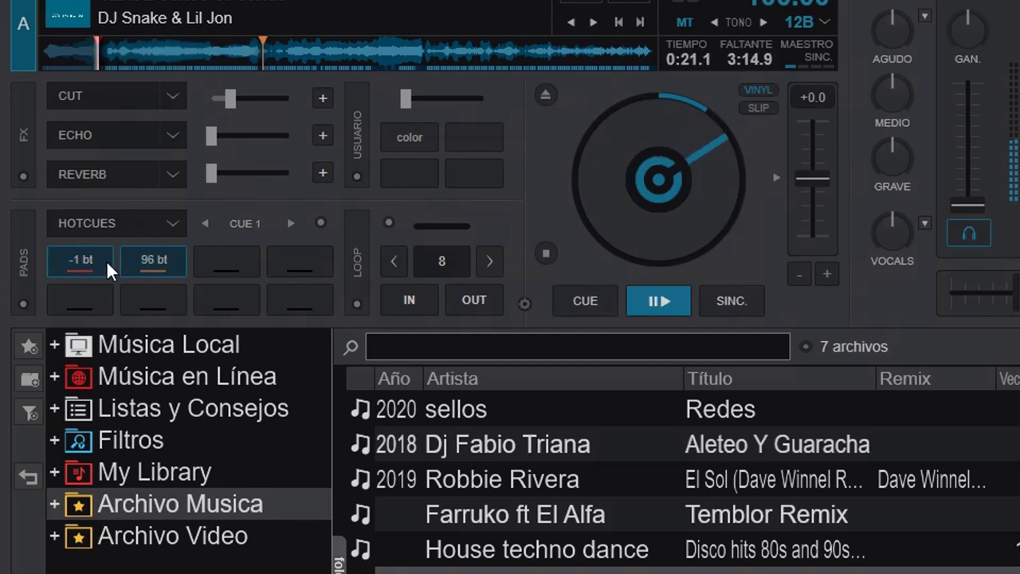
left_click(152, 260)
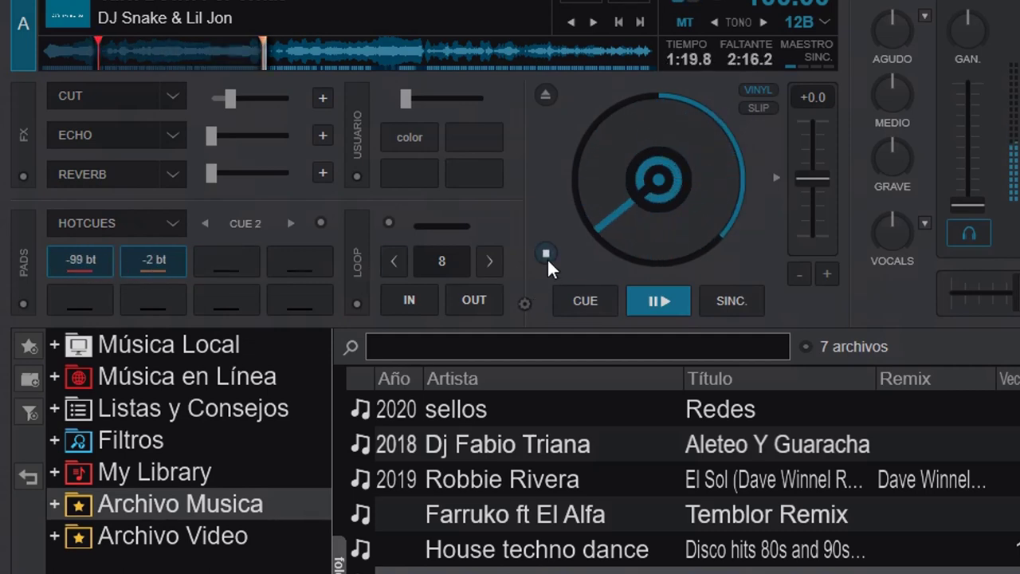
left_click(582, 301)
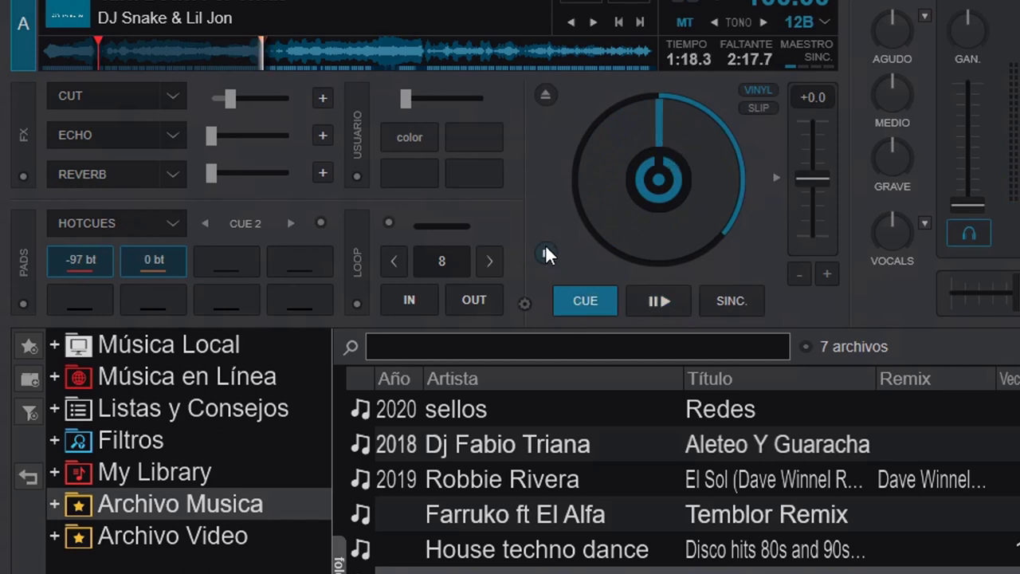
left_click(545, 252)
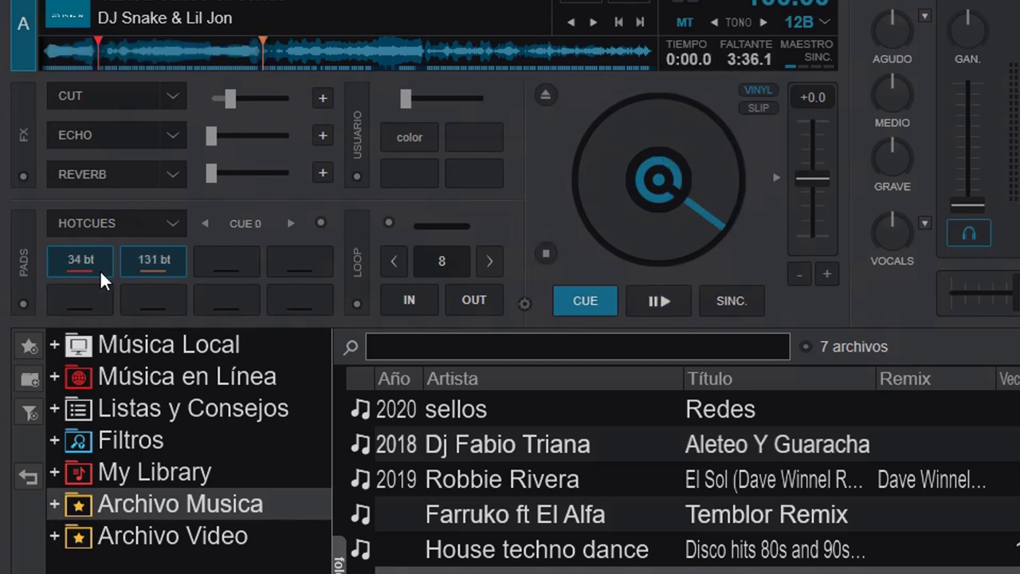
Restore deck A's hotcue pad display mode to Name.
left_click(323, 223)
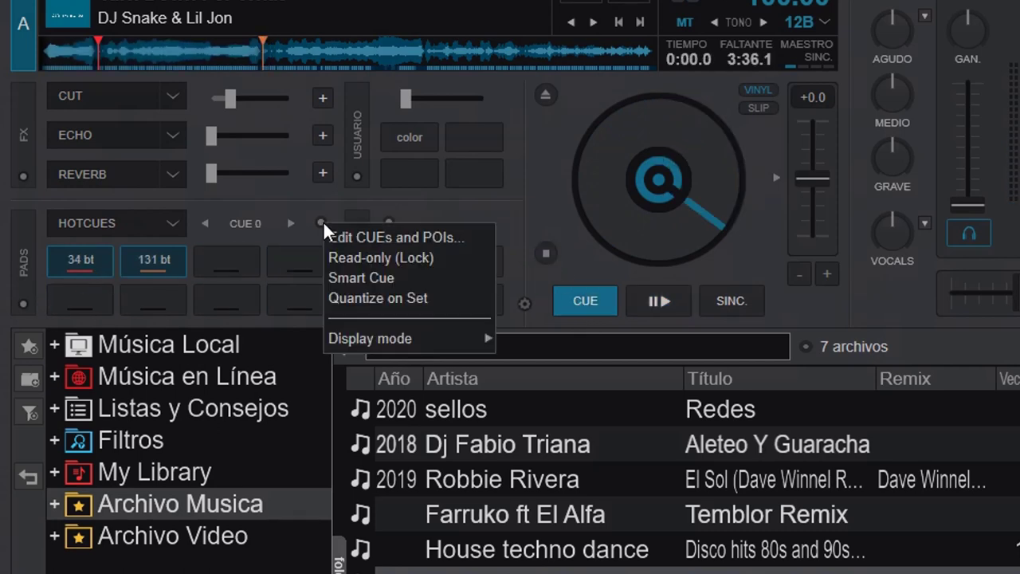
mouse_move(412, 333)
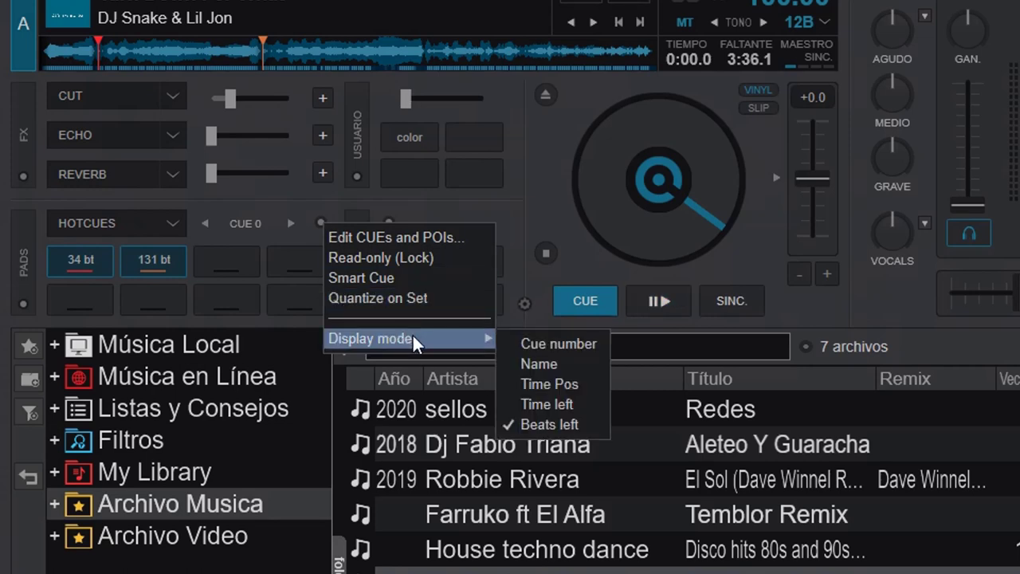
left_click(532, 360)
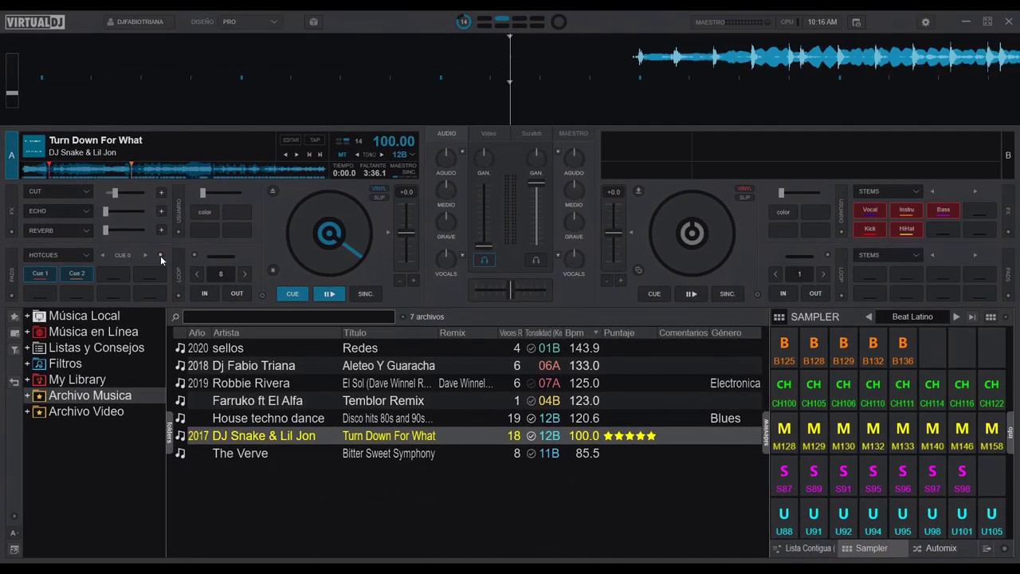
left_click(161, 259)
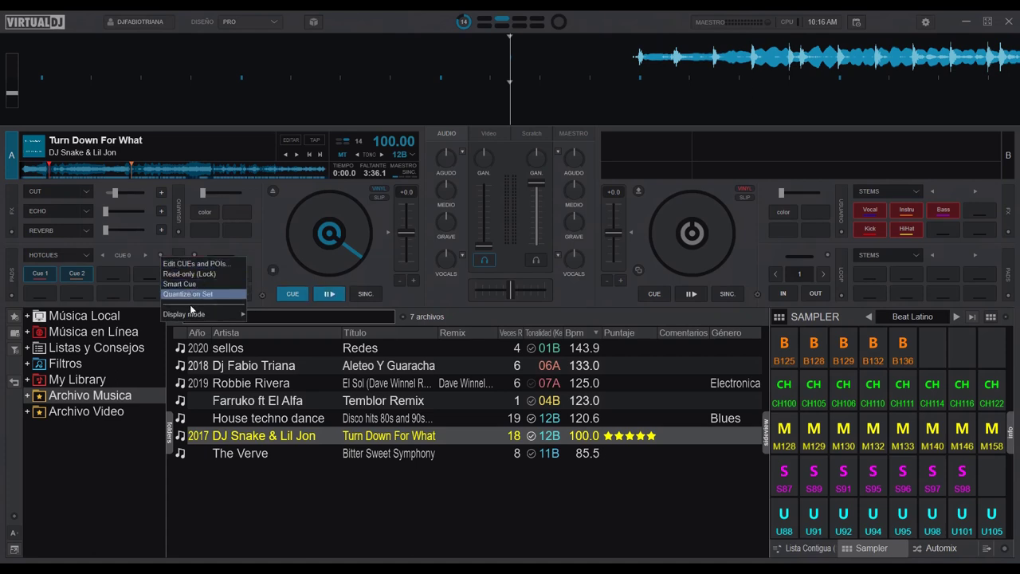
mouse_move(197, 318)
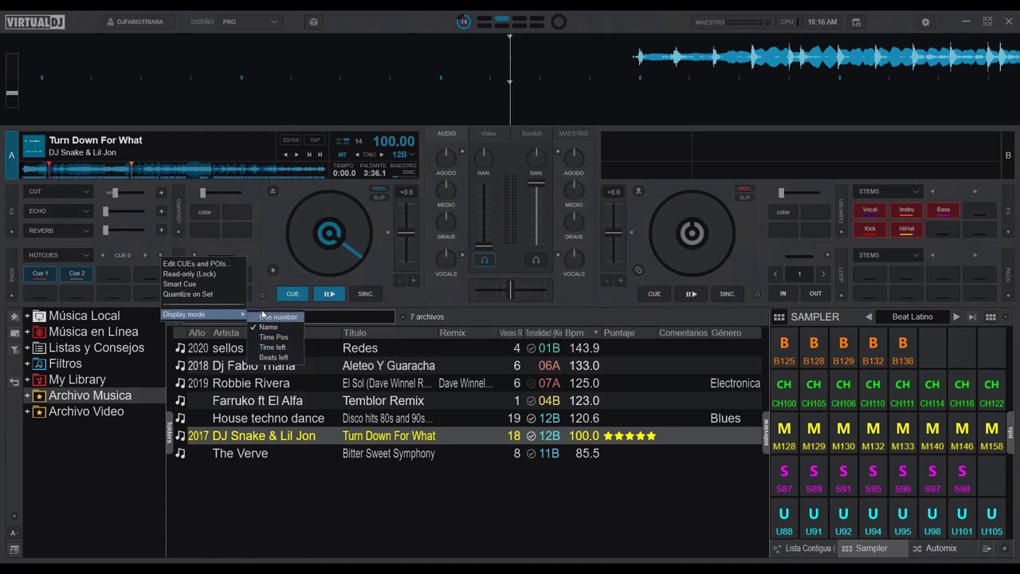
left_click(263, 252)
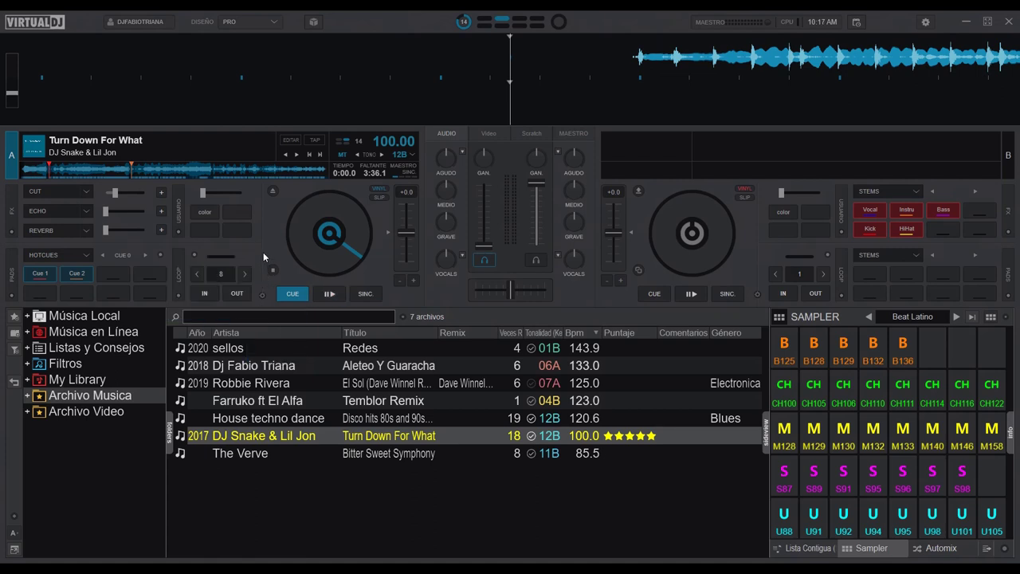